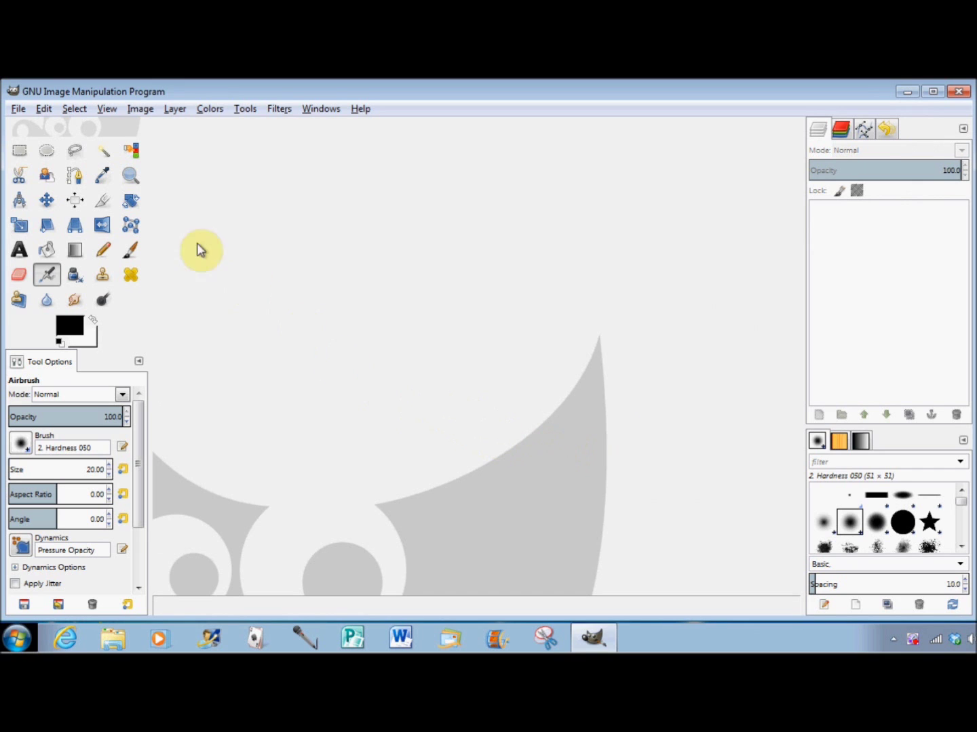
# Create a new blank 640 × 400 px image
pyautogui.click(18, 110)
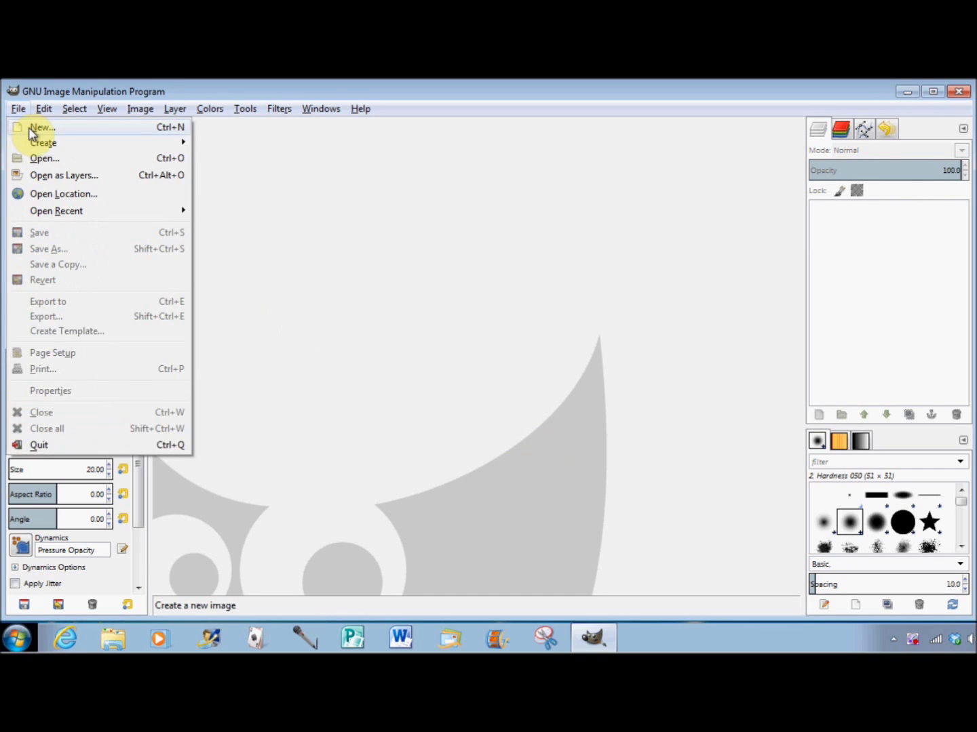
pyautogui.click(30, 128)
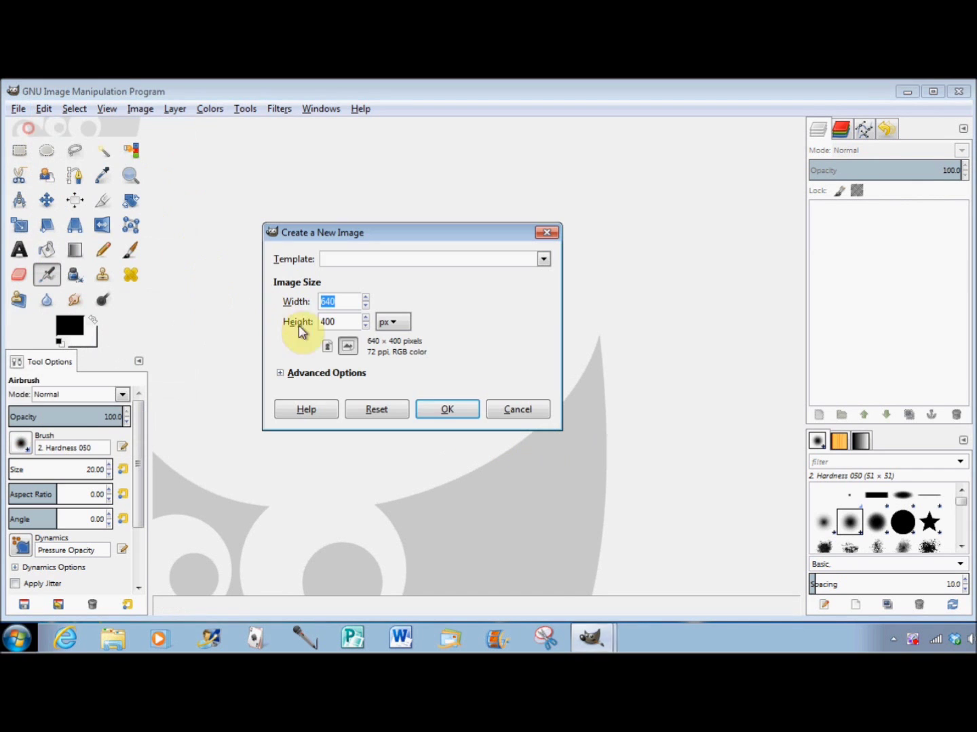
pyautogui.click(434, 407)
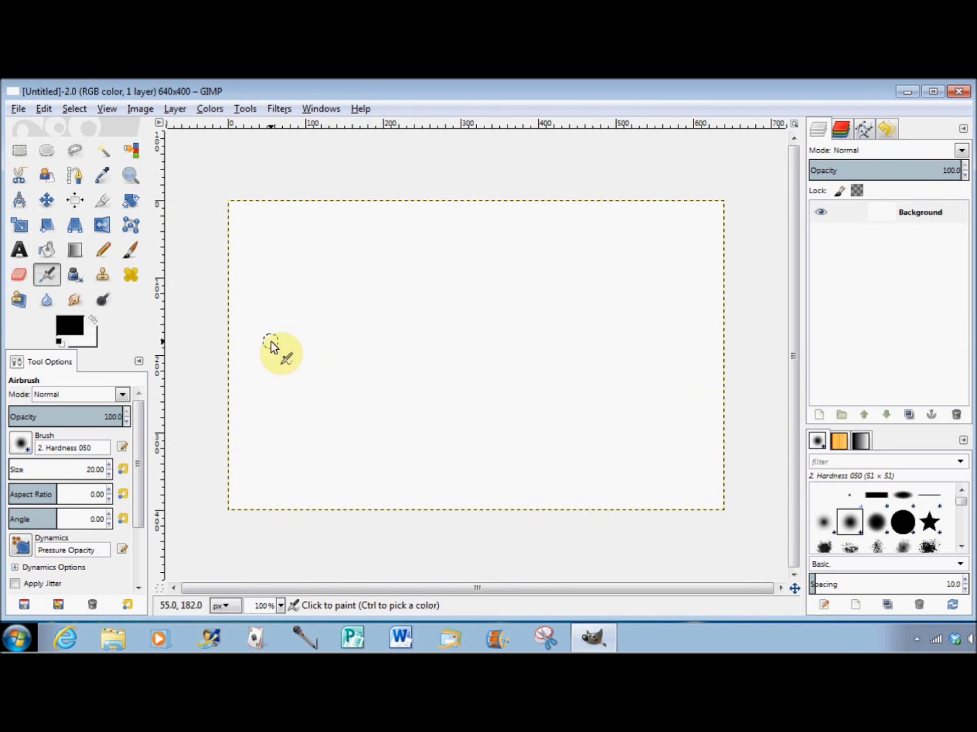
# Set up the Text tool with the Script MT Bold font at a size of 120 px
pyautogui.click(19, 249)
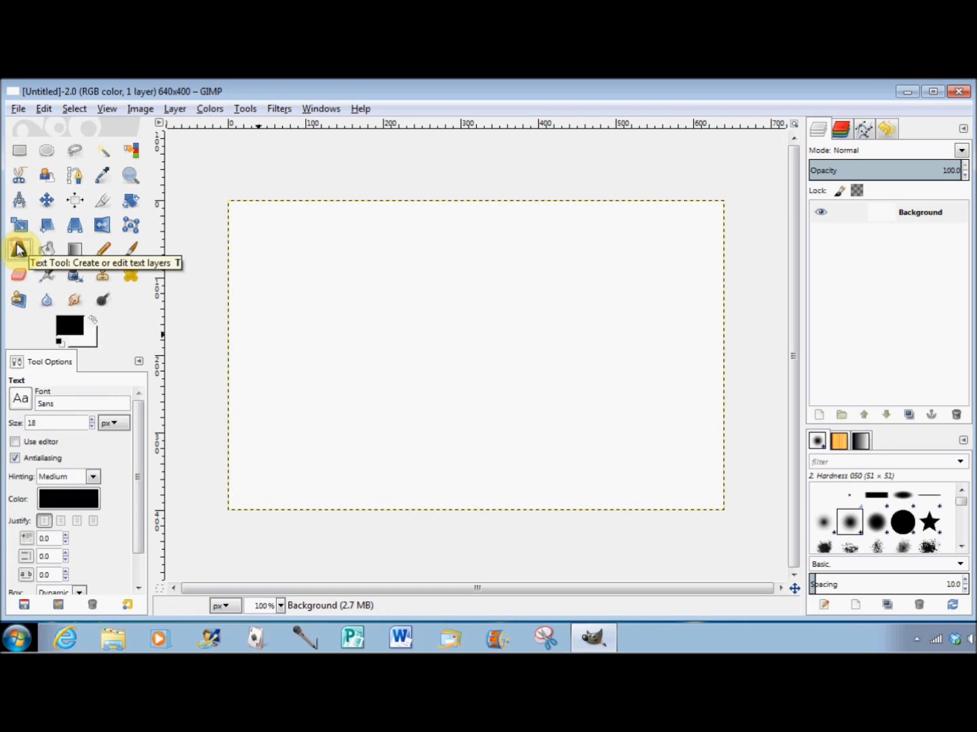
pyautogui.click(20, 399)
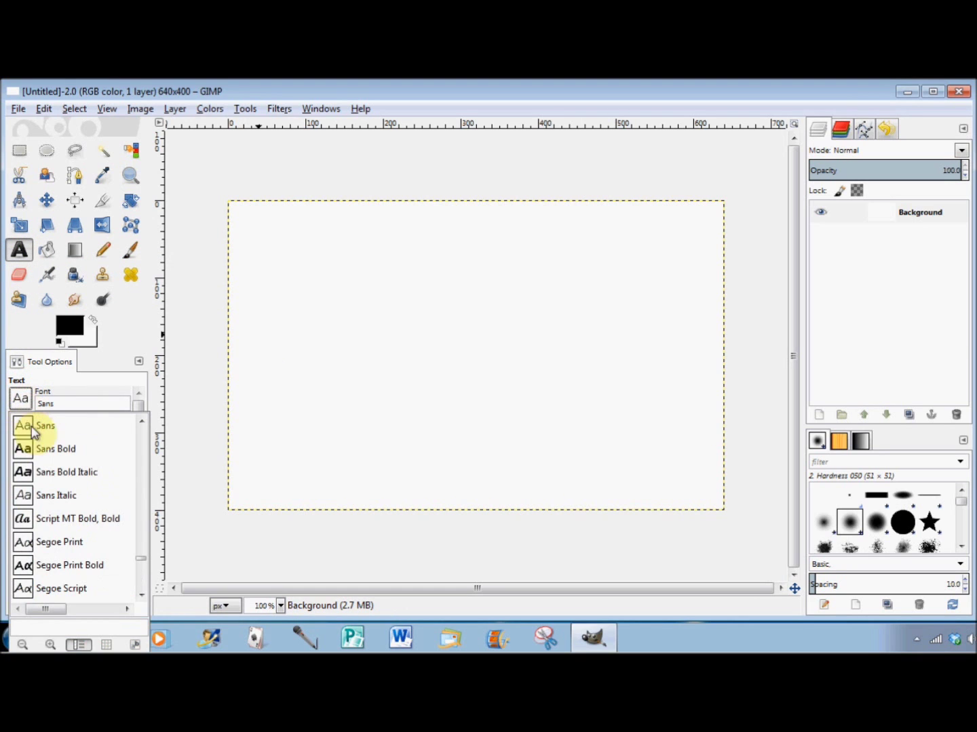
pyautogui.click(62, 521)
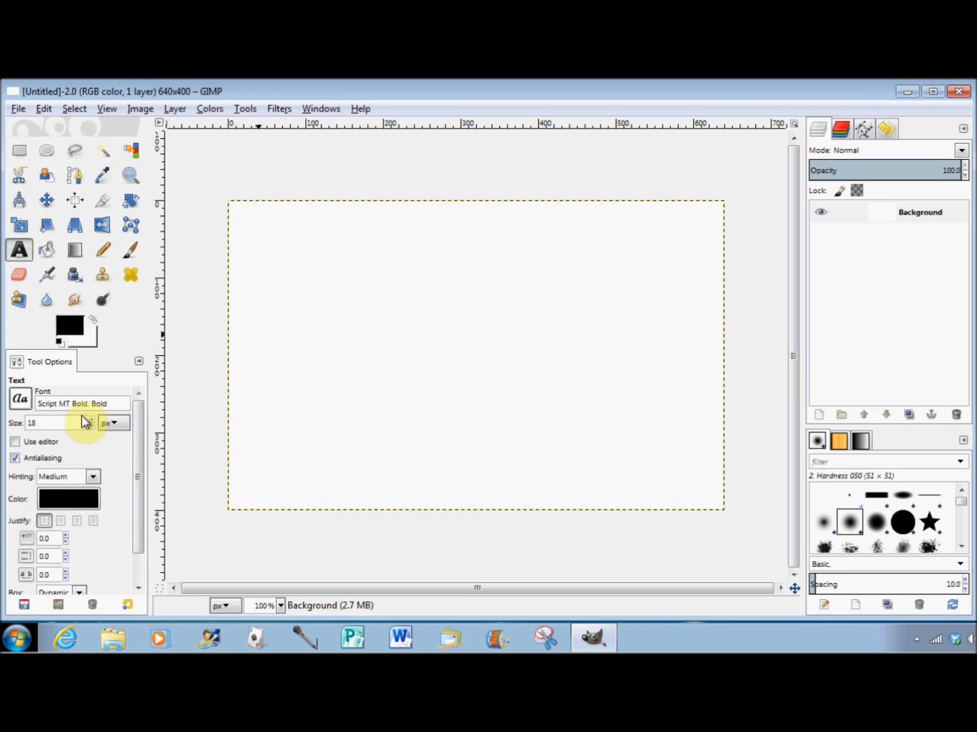
pyautogui.doubleClick(31, 423)
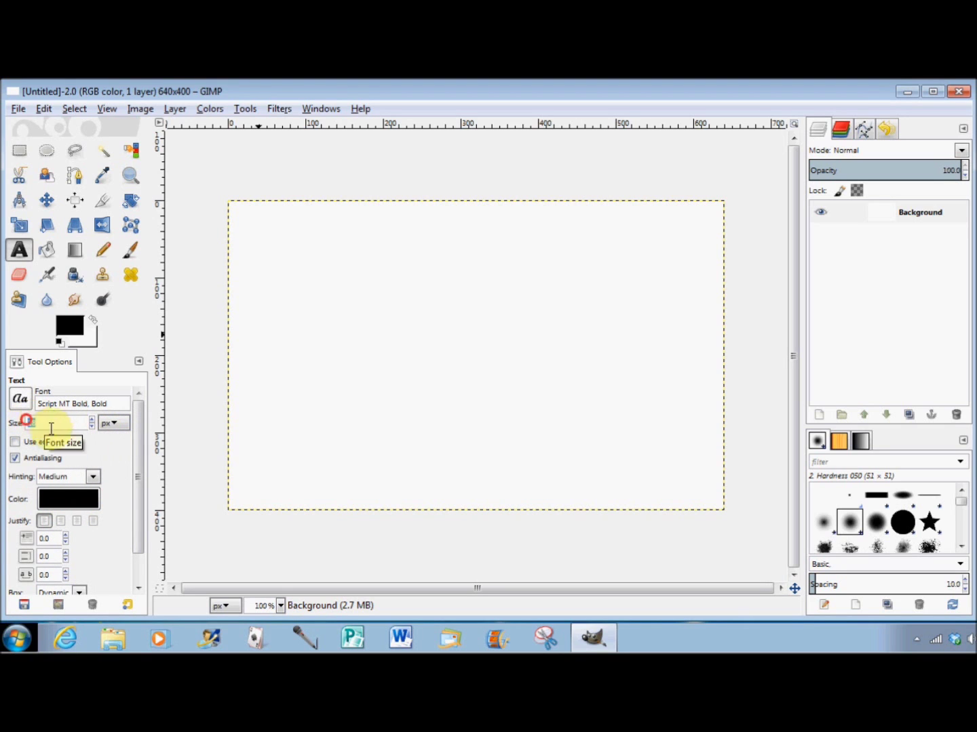
pyautogui.write('120')
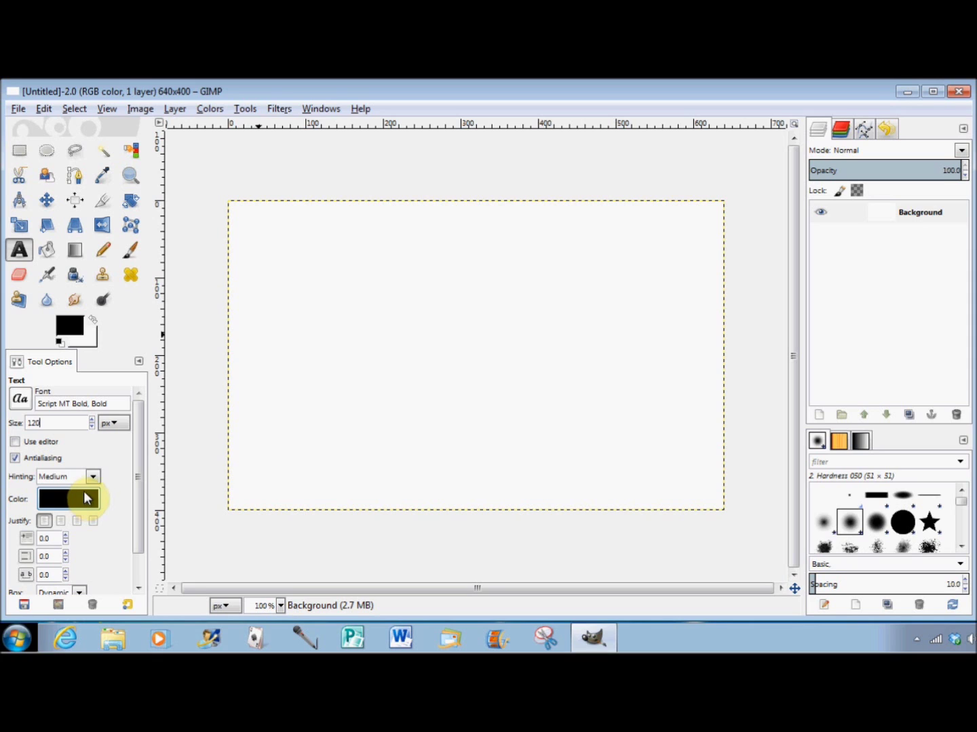
# Add the signature text, a first name followed by initials, starting about 38 px across and 155 px down the canvas
pyautogui.click(259, 321)
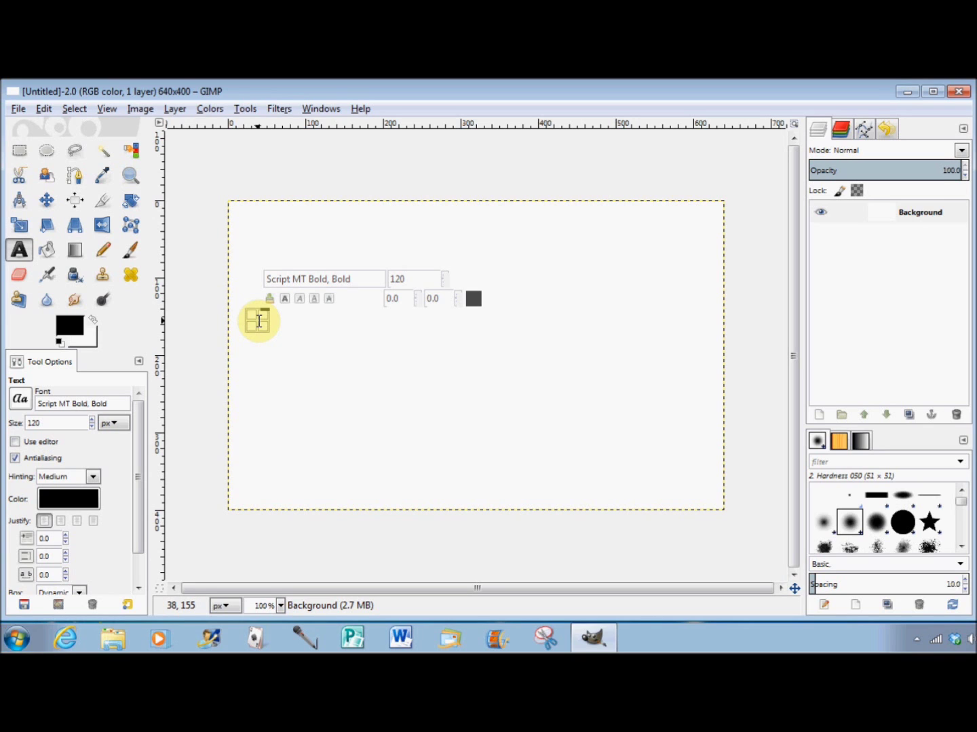
pyautogui.write('Terry')
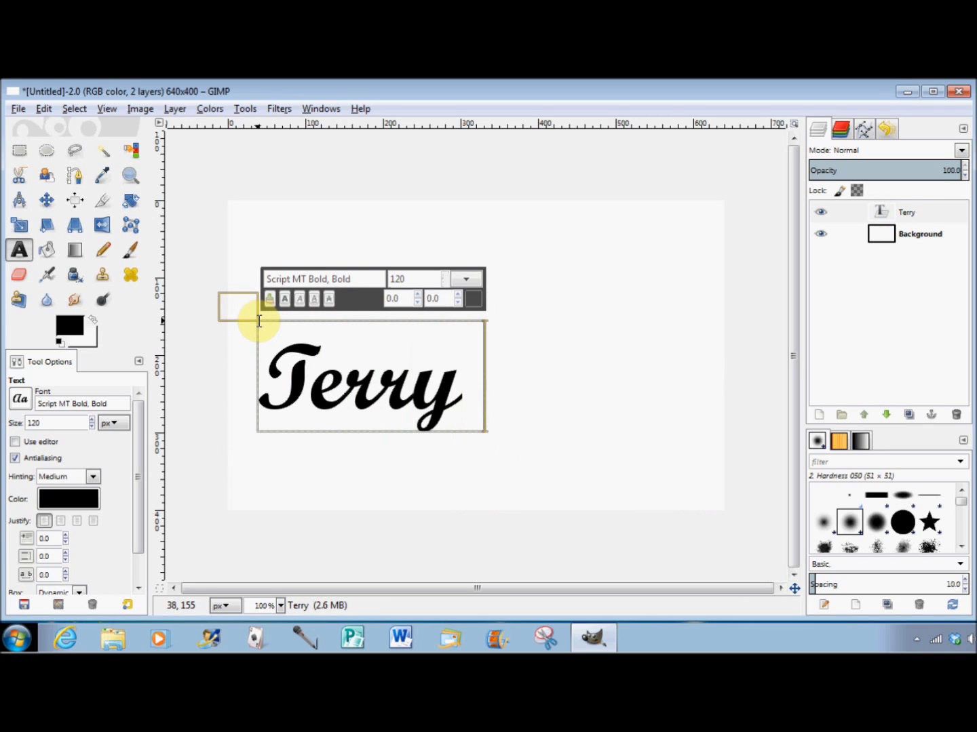
pyautogui.write(' O.W')
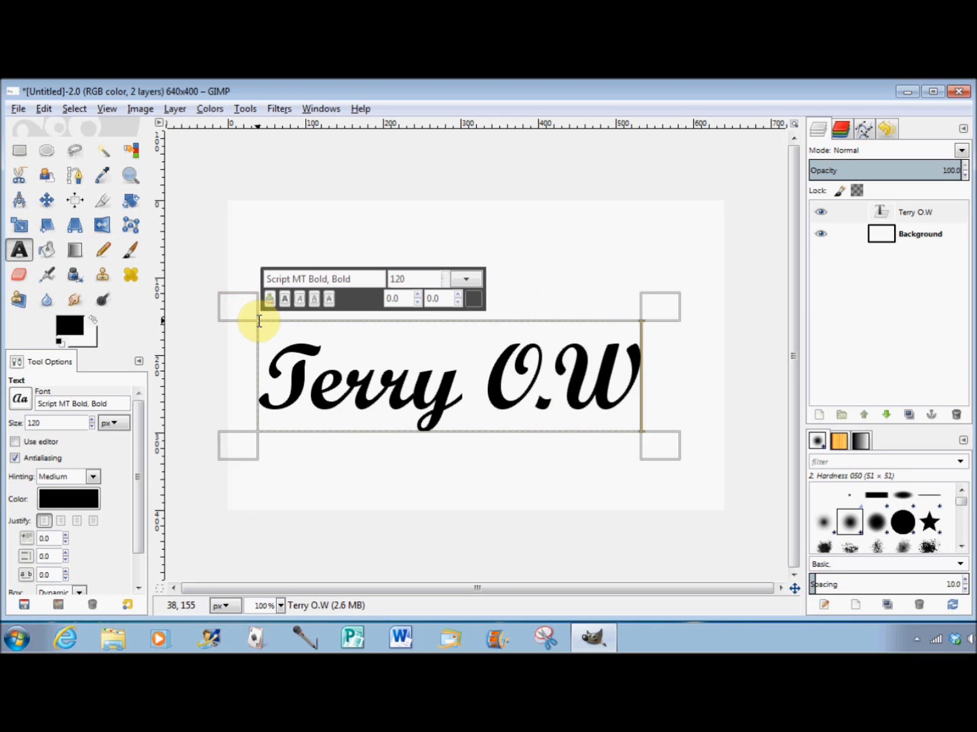
pyautogui.write('.')
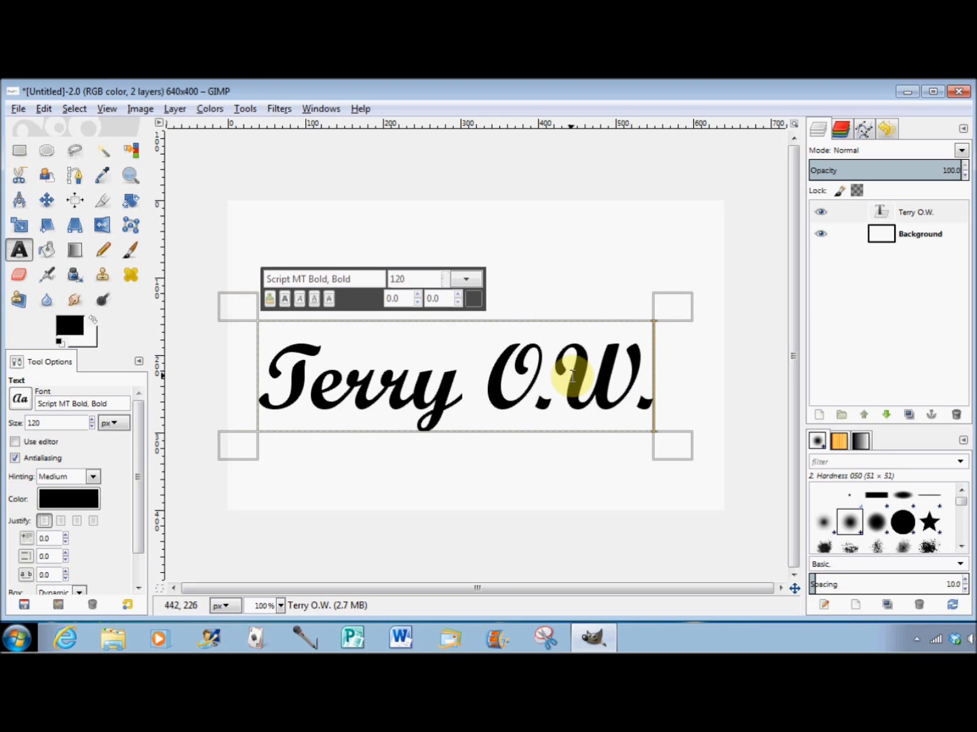
# Delete the Background layer and autocrop the image to the signature text
pyautogui.click(953, 239)
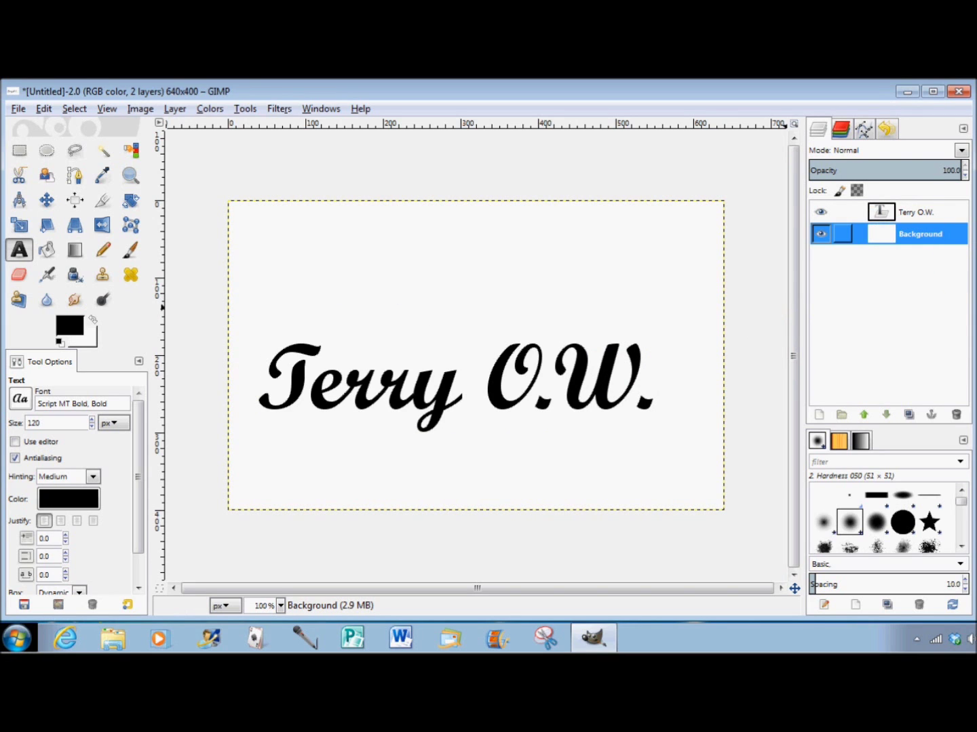
pyautogui.click(955, 415)
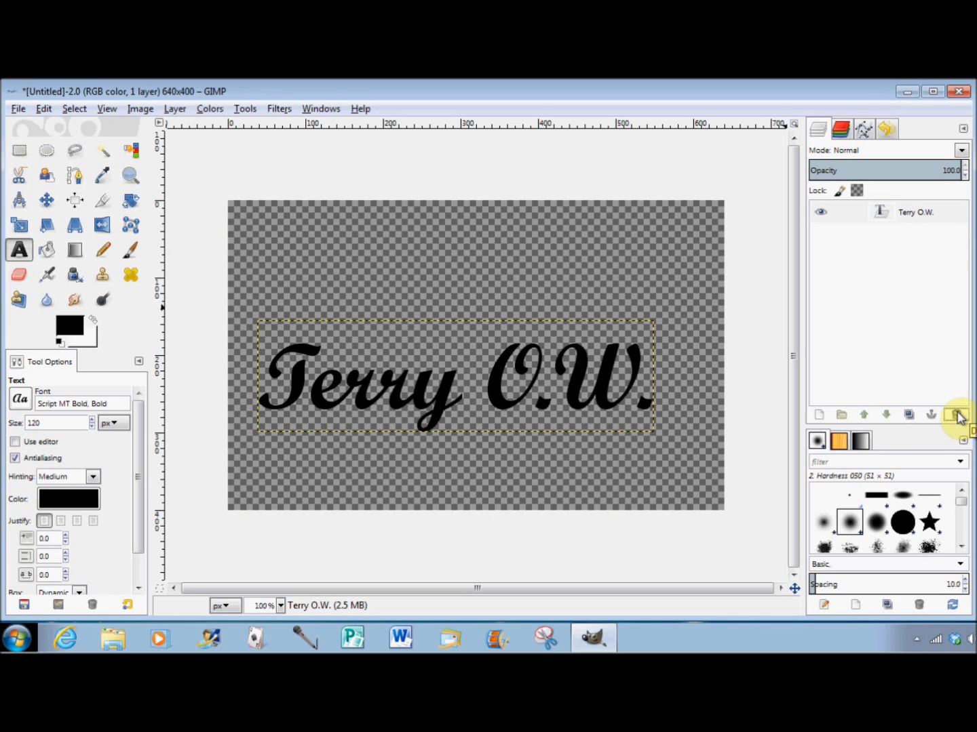
pyautogui.click(139, 110)
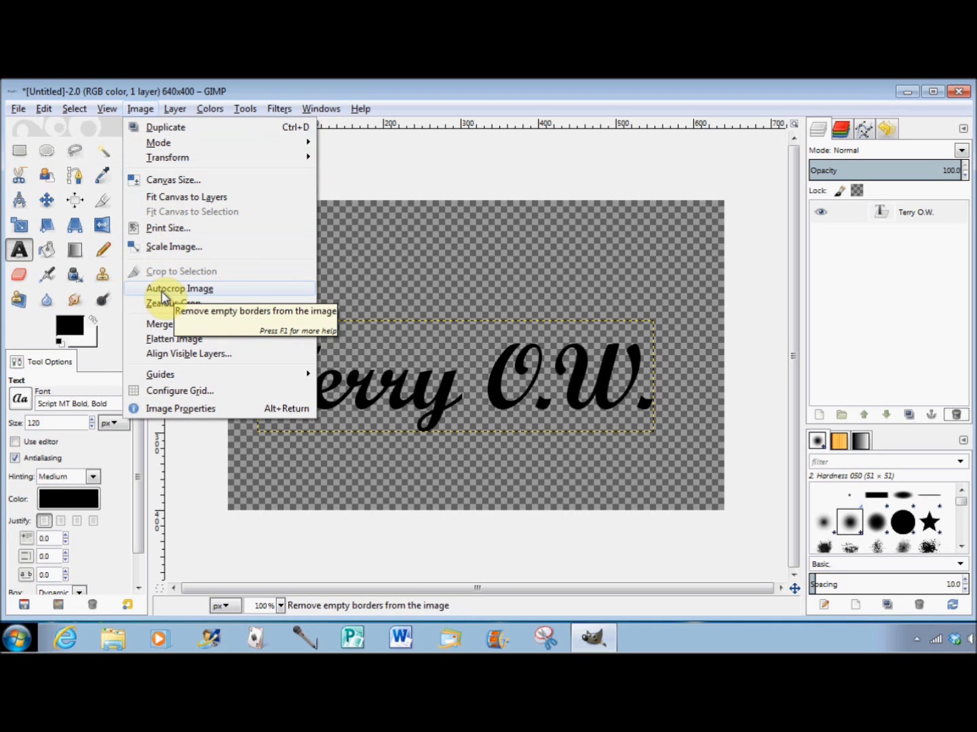
pyautogui.click(163, 299)
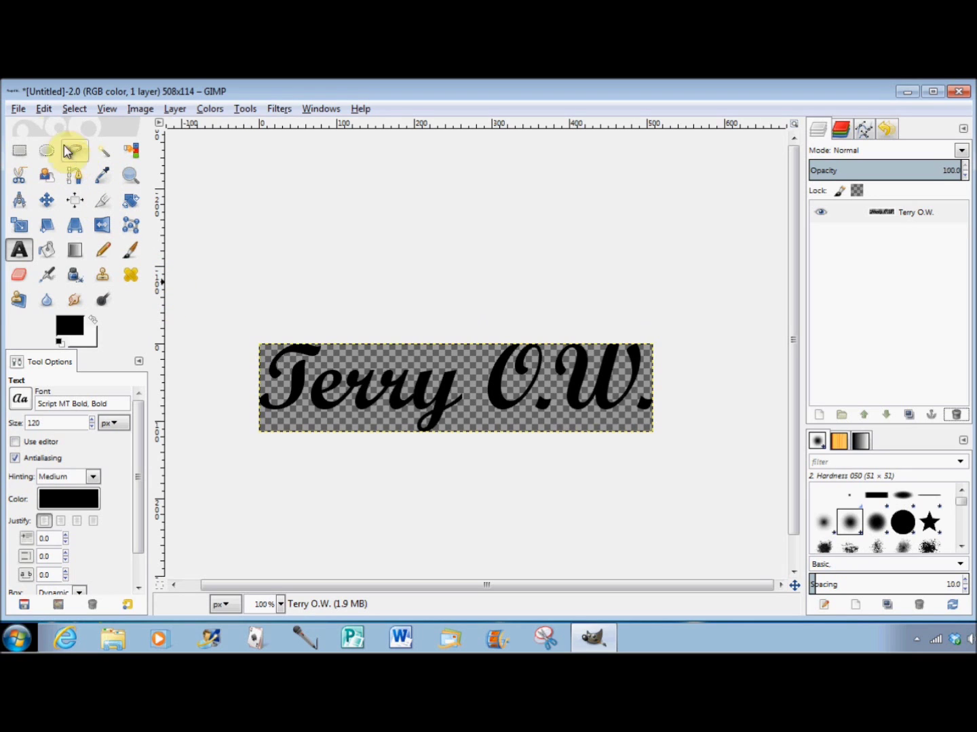
# Copy the cropped signature and paste it as a new brush, entering the signer's name as the brush name
pyautogui.click(44, 108)
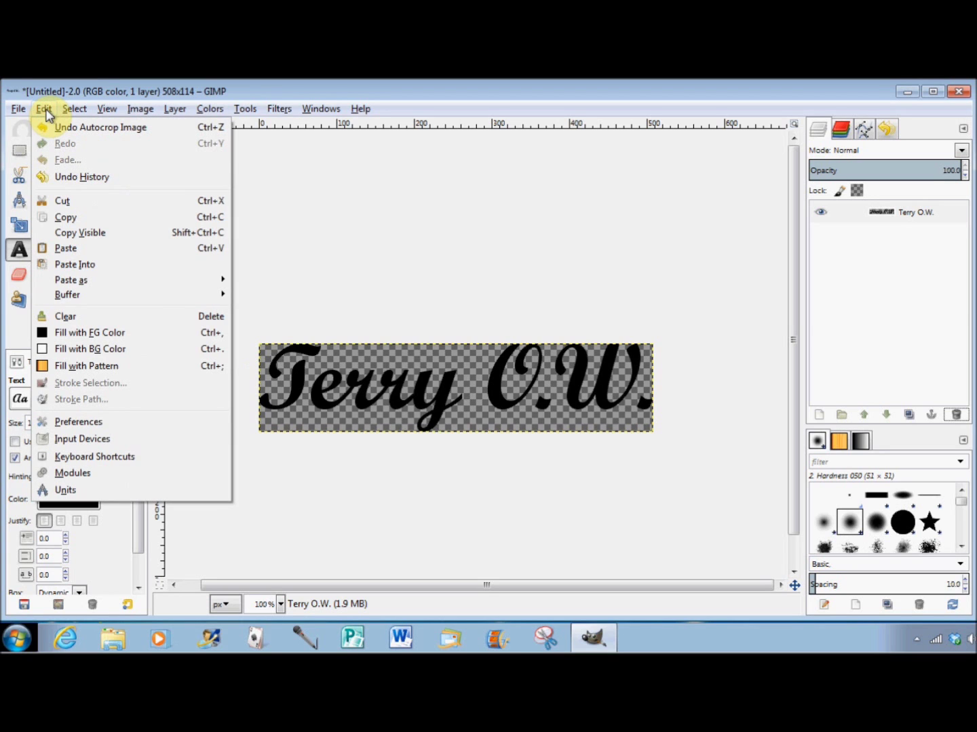
pyautogui.click(63, 218)
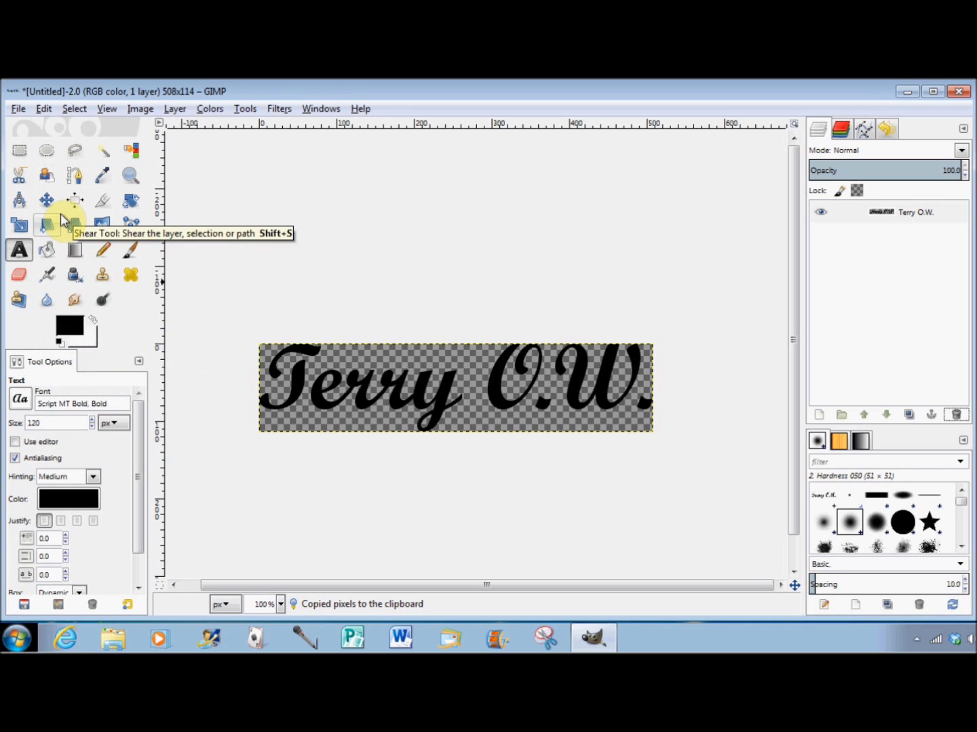
pyautogui.click(44, 111)
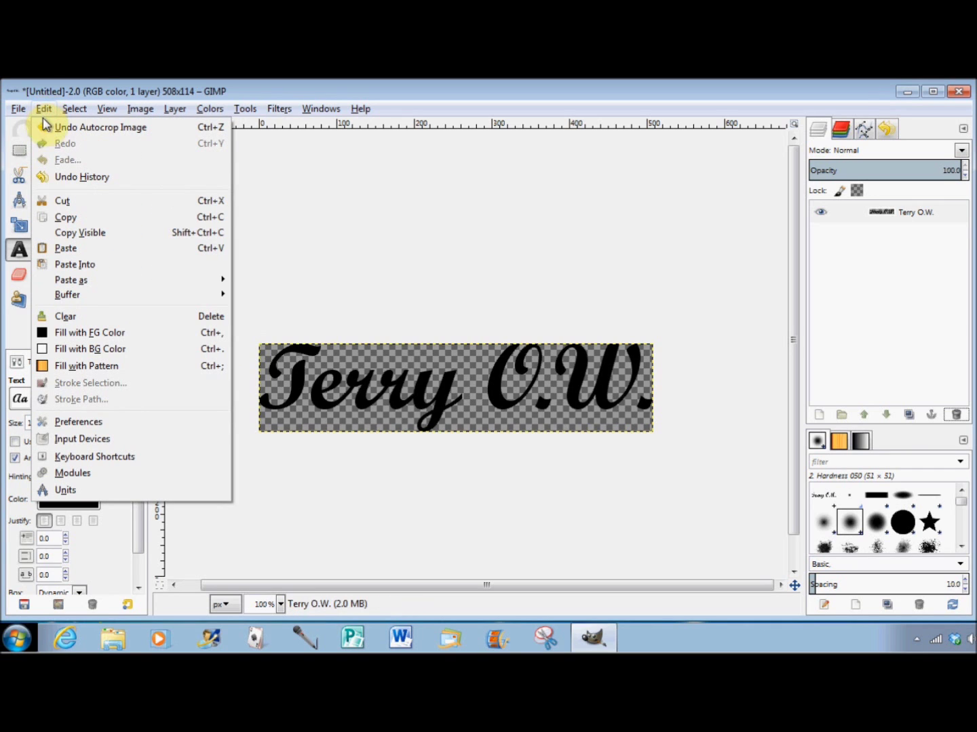
pyautogui.moveTo(72, 280)
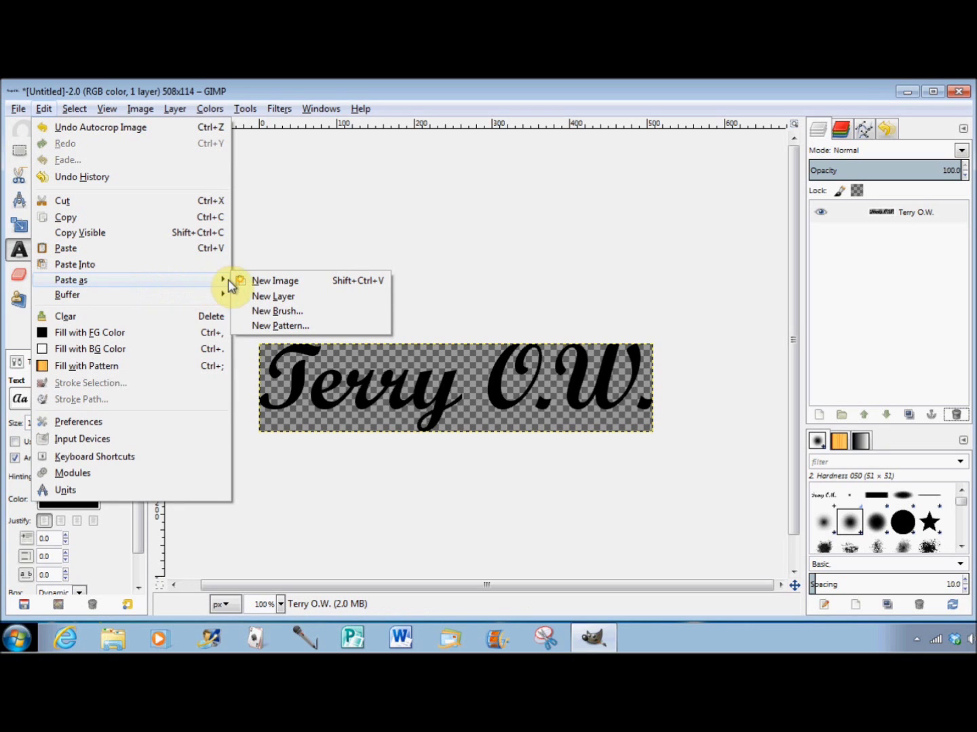
pyautogui.click(273, 312)
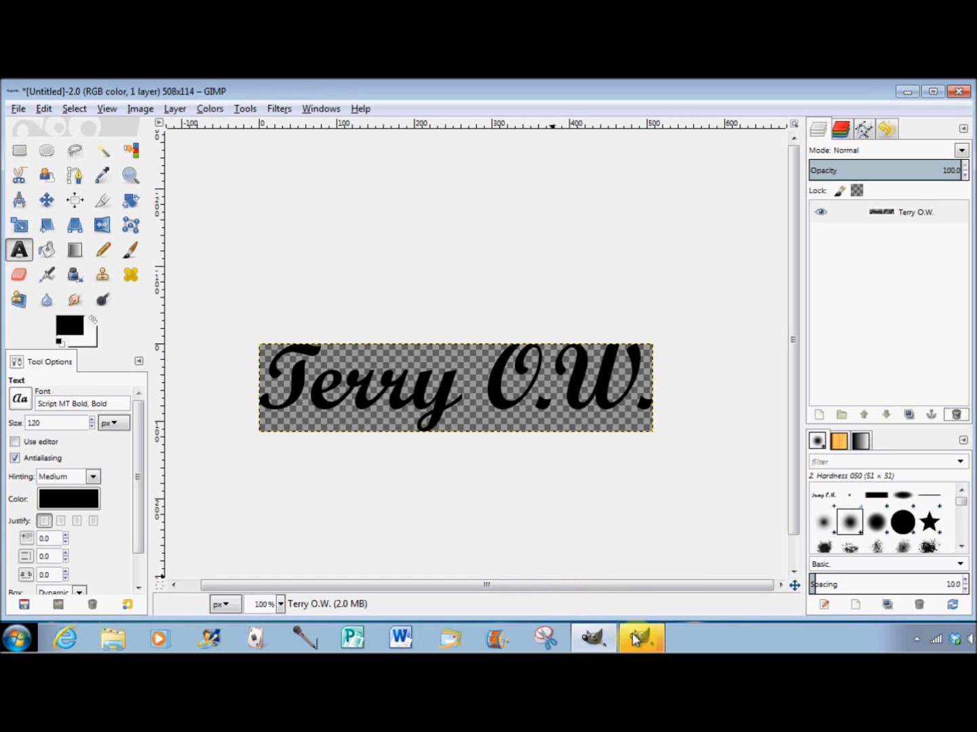
pyautogui.moveTo(642, 640)
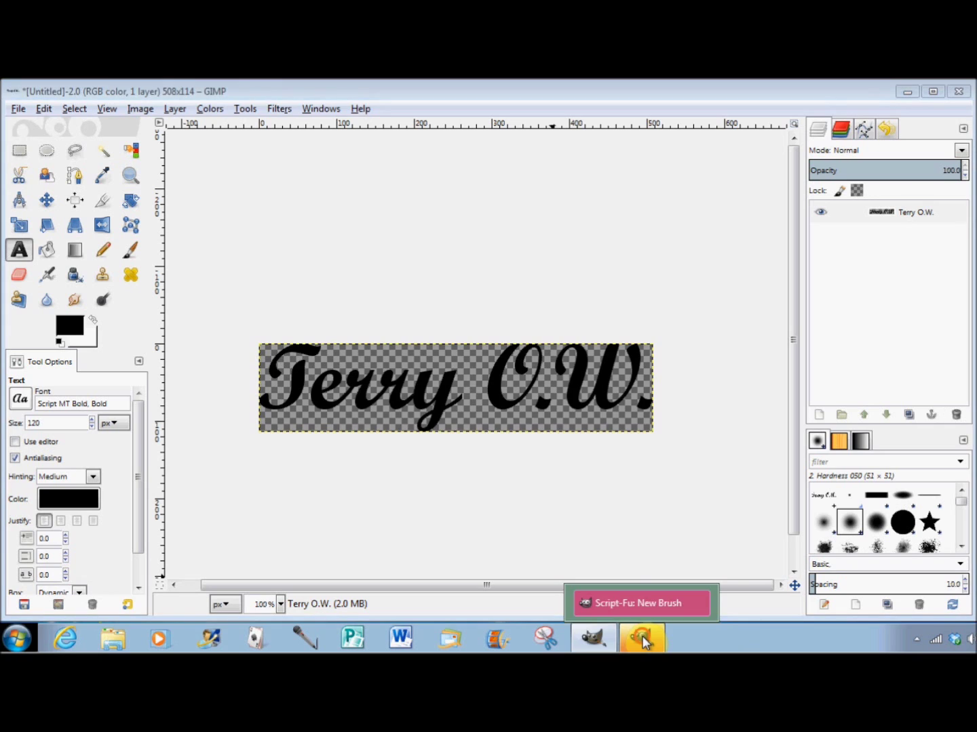
pyautogui.click(644, 641)
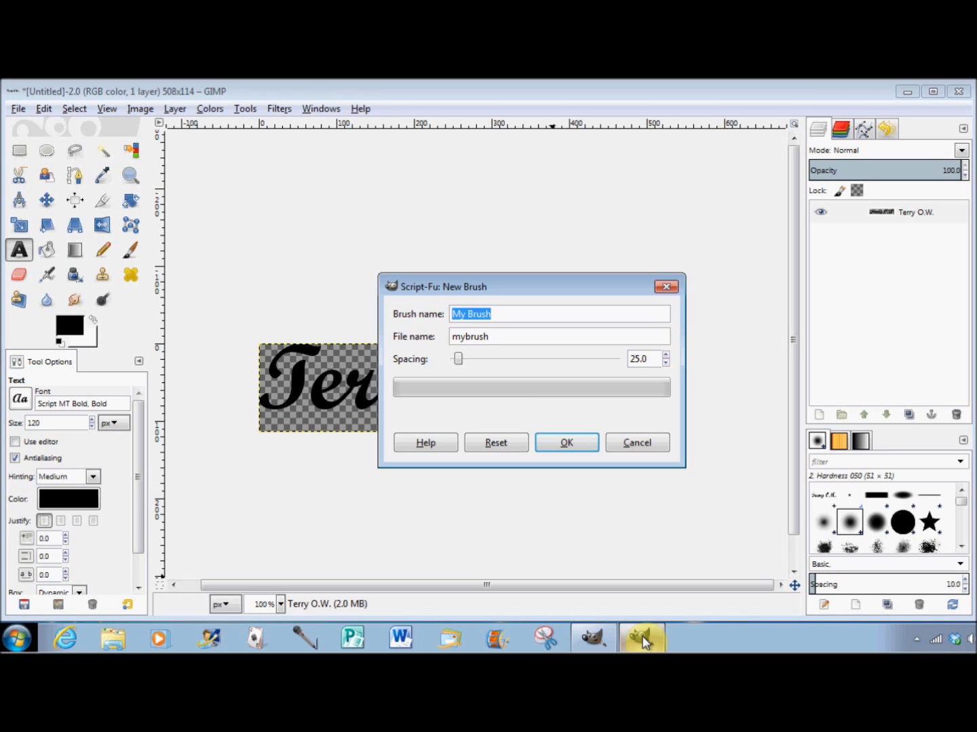
pyautogui.write('terry ow')
pyautogui.click(555, 443)
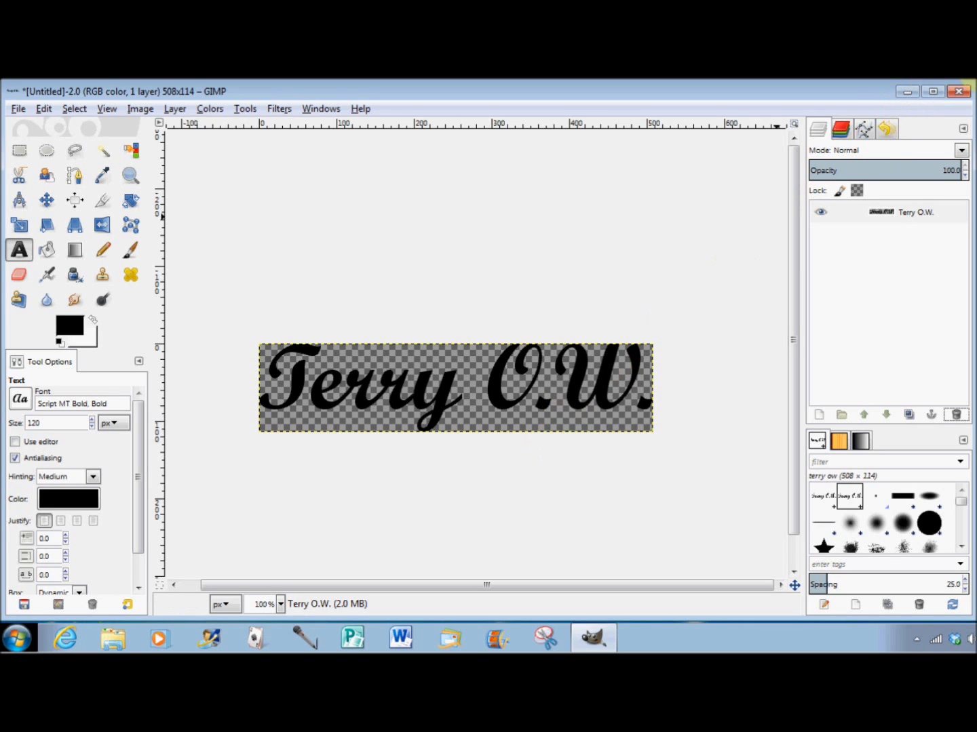
# Close the signature image without saving and create a new blank 640 × 400 px image
pyautogui.click(950, 93)
pyautogui.click(497, 427)
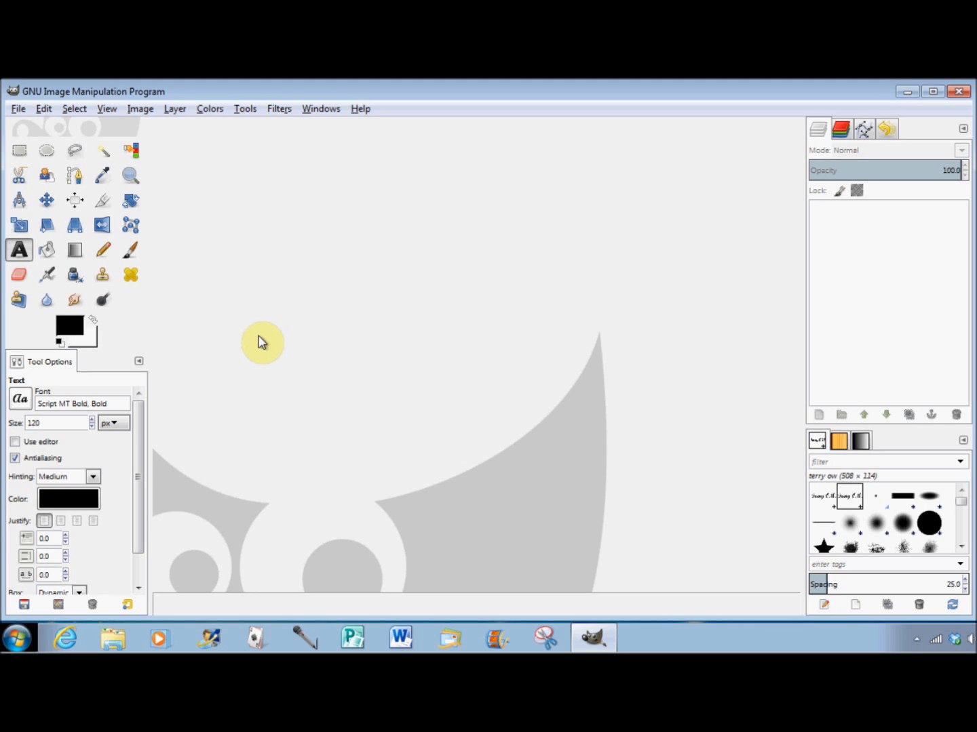
pyautogui.click(18, 109)
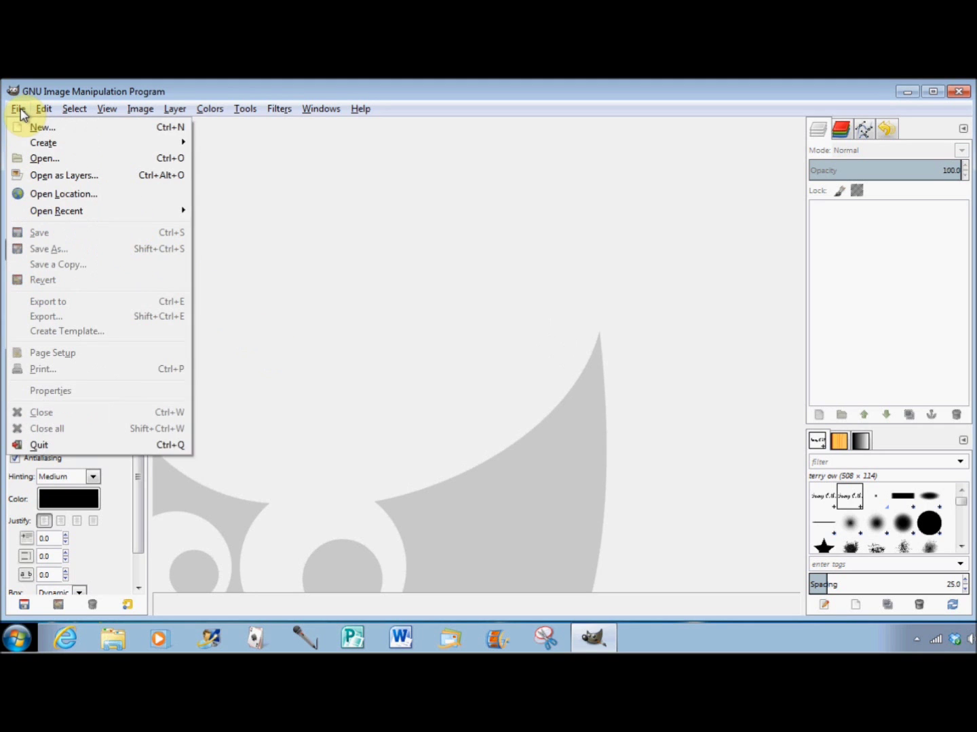
pyautogui.click(21, 125)
pyautogui.click(456, 407)
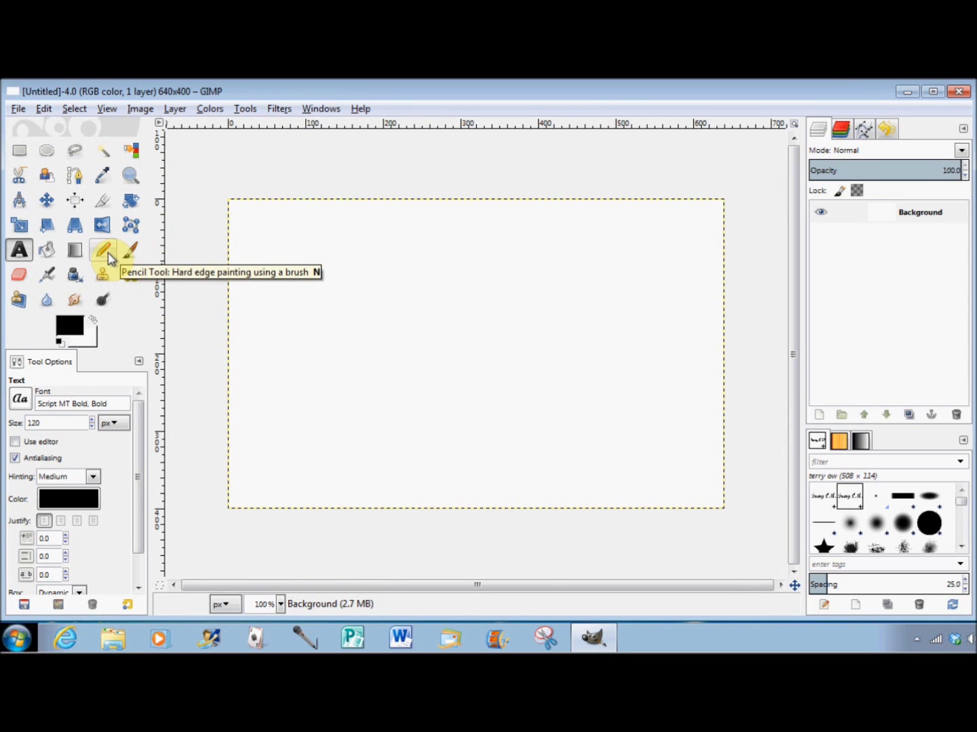
# Stamp the signature brush twice in the canvas's lower half with the Pencil tool at size 254, and close the image without saving
pyautogui.click(103, 253)
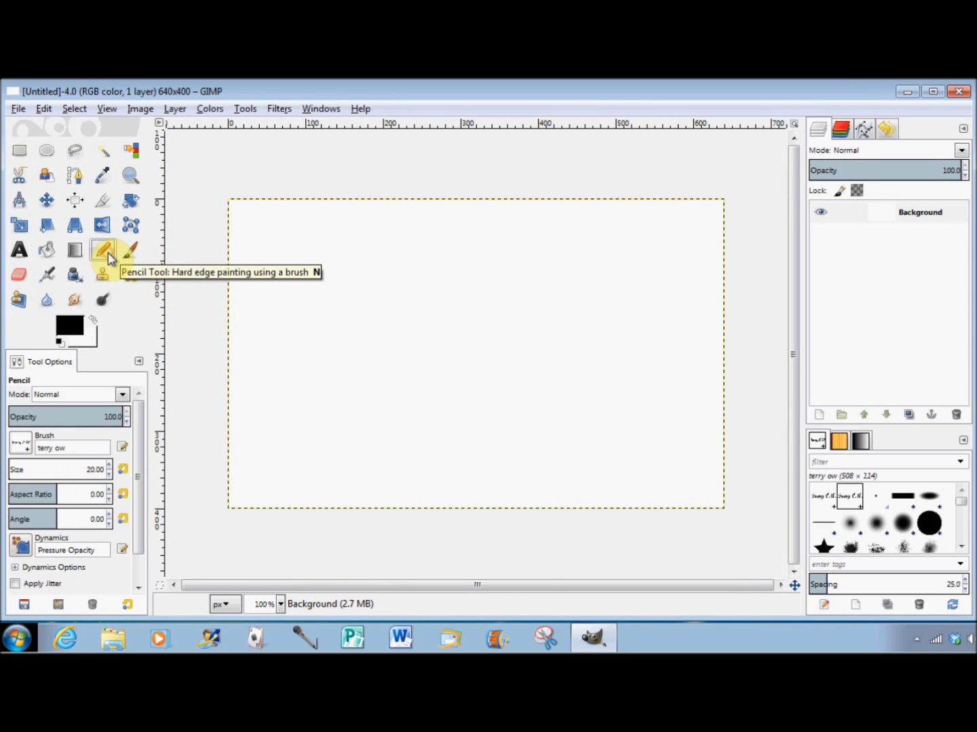
pyautogui.click(107, 465)
pyautogui.moveTo(109, 468); pyautogui.dragTo(109, 469)
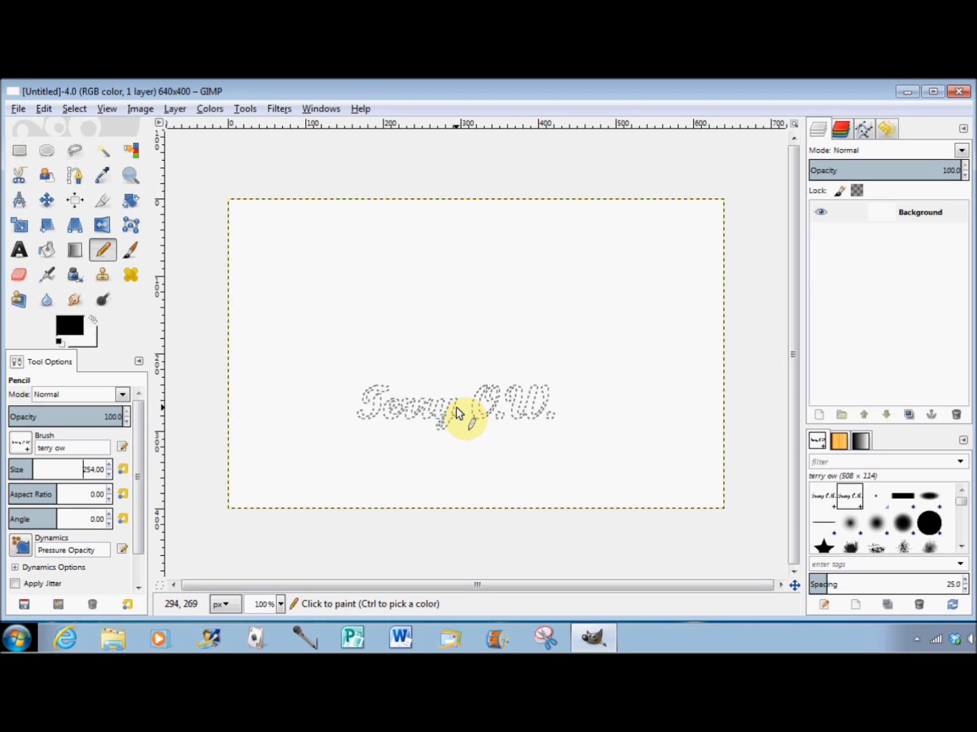
pyautogui.click(456, 412)
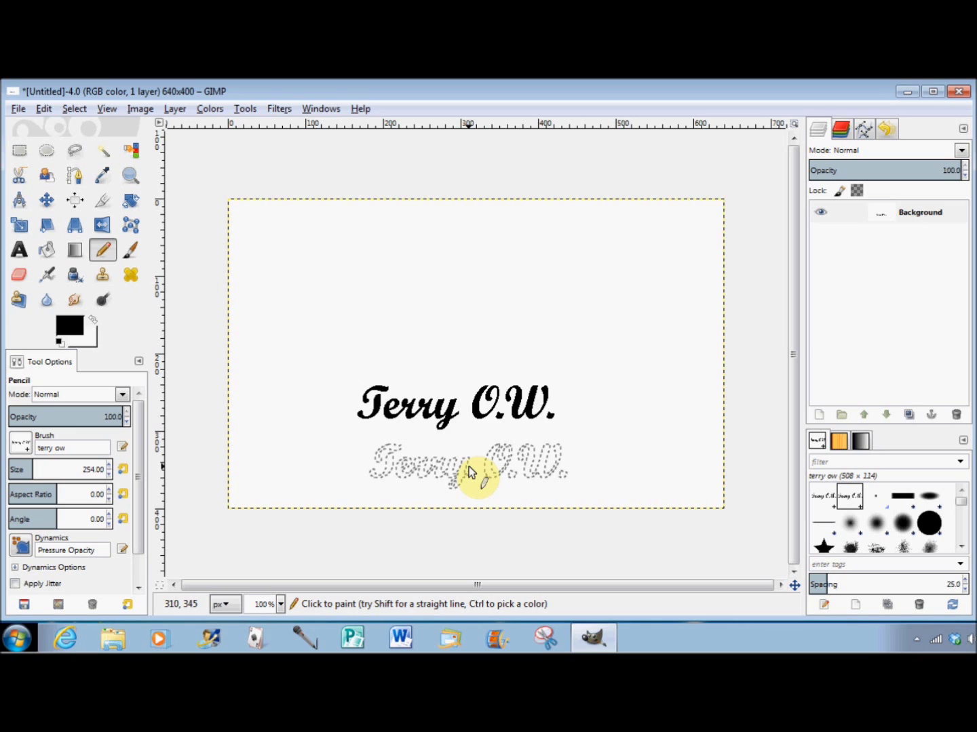
pyautogui.click(472, 473)
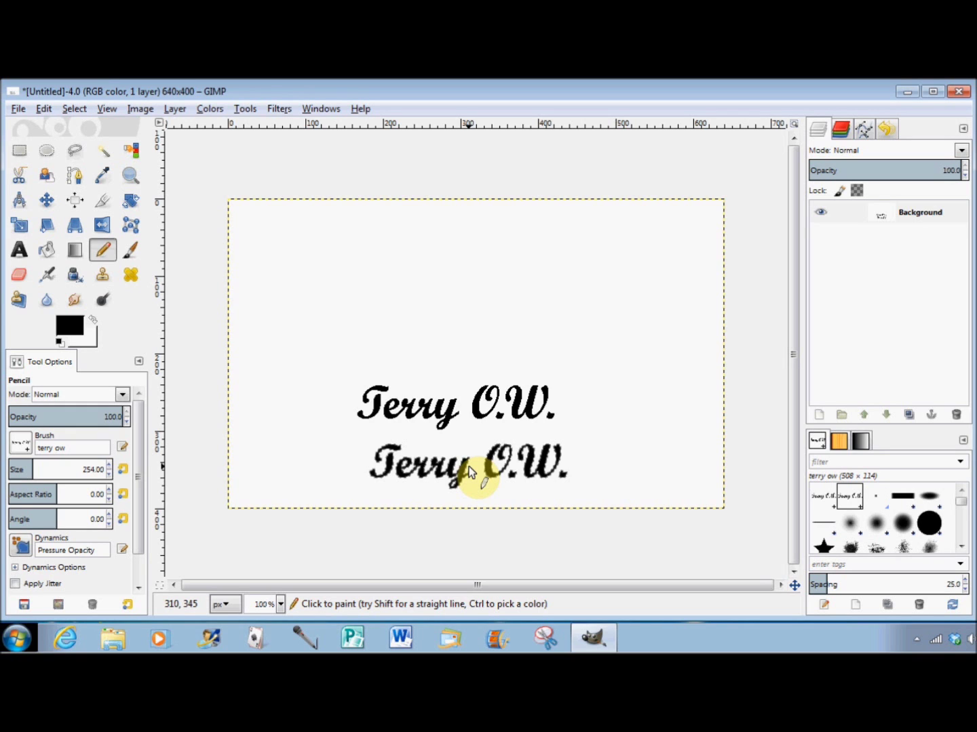
pyautogui.click(958, 92)
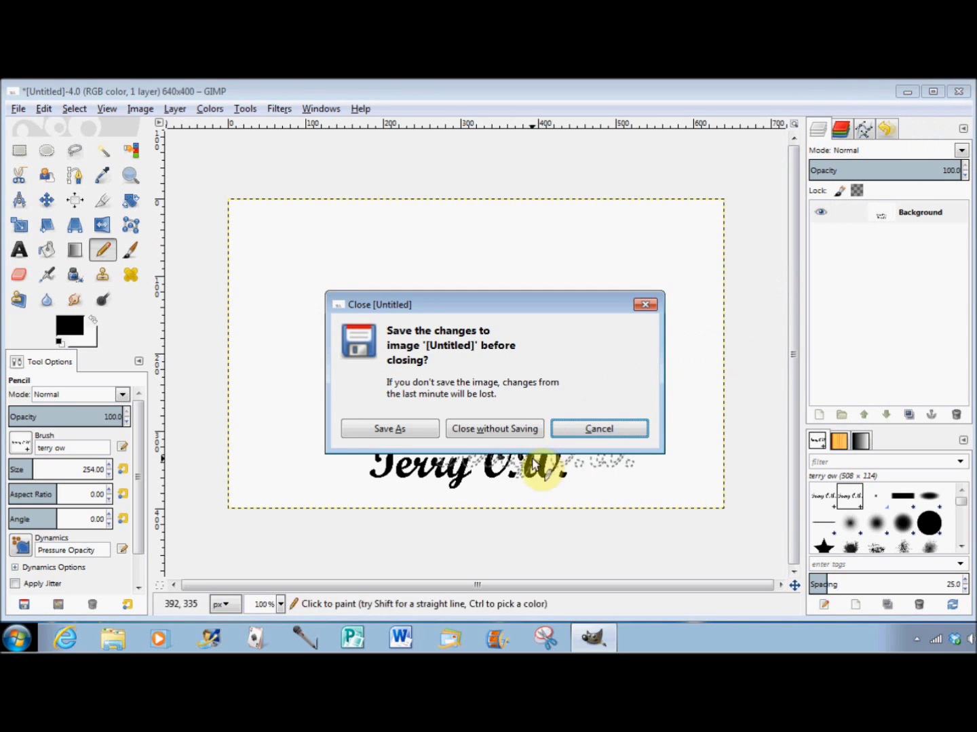
pyautogui.click(519, 437)
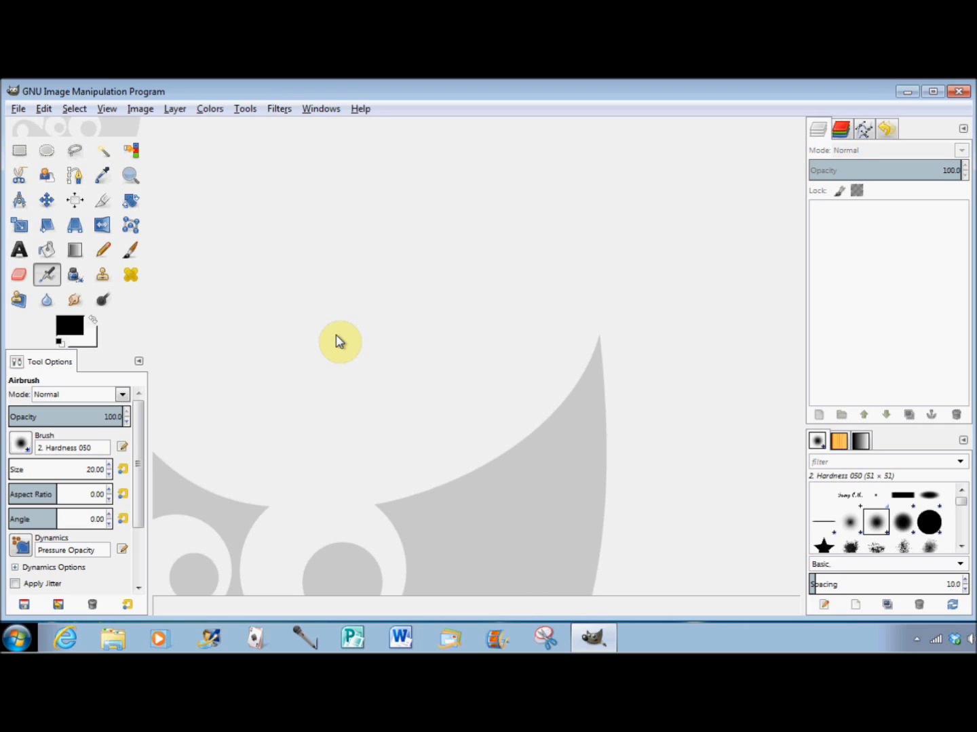
# Open the image QH head very small.JPG from the Pictures folder
pyautogui.click(18, 112)
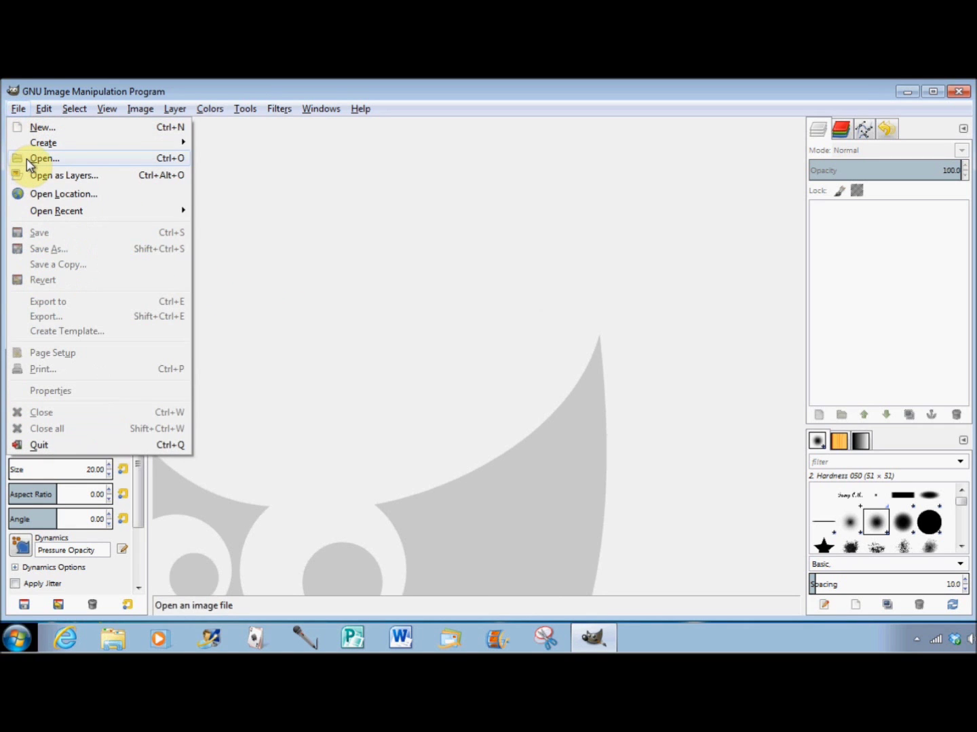
pyautogui.click(27, 158)
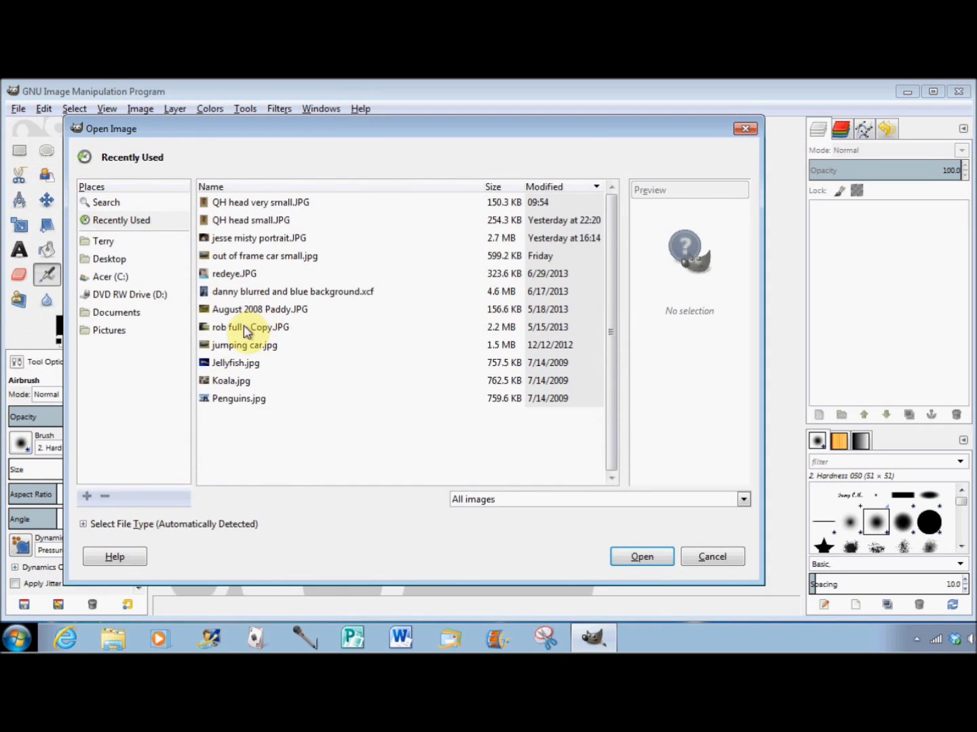
pyautogui.click(107, 330)
pyautogui.scroll(-1, 275, 418)
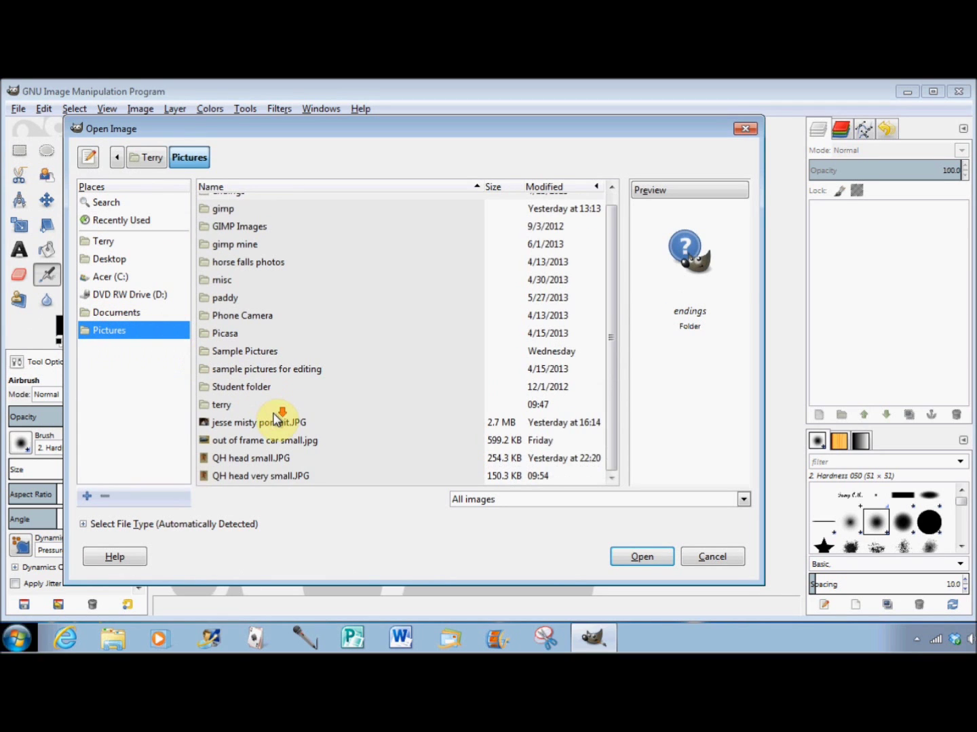
pyautogui.doubleClick(276, 481)
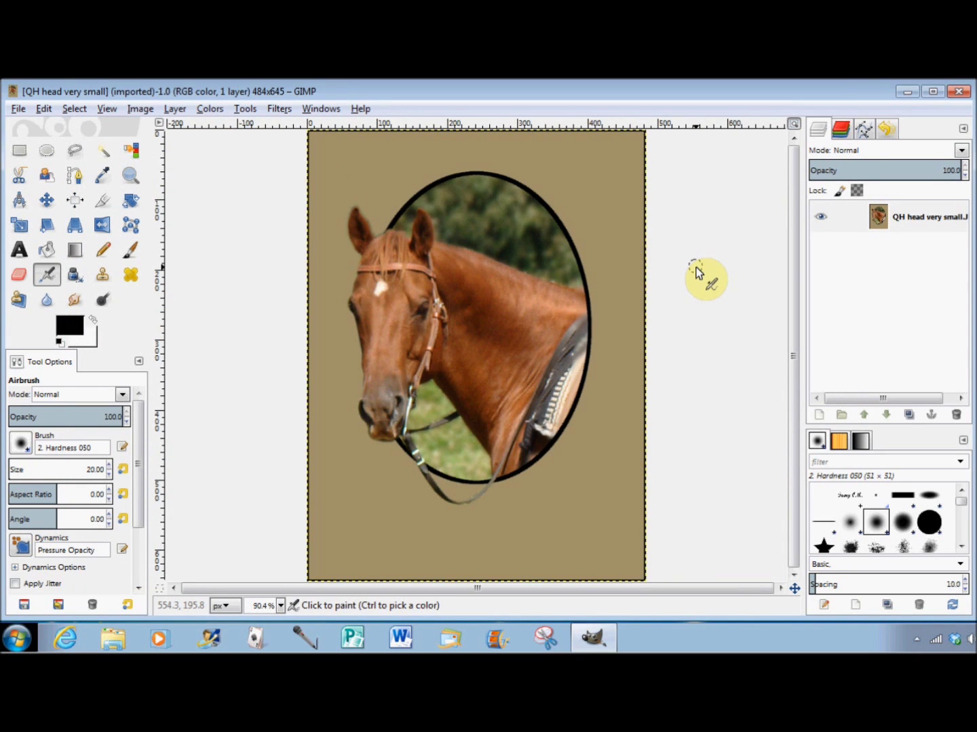
# Stamp the signature brush once in black with the Pencil tool at size 281 in the picture's lower-right area, below the oval
pyautogui.click(104, 252)
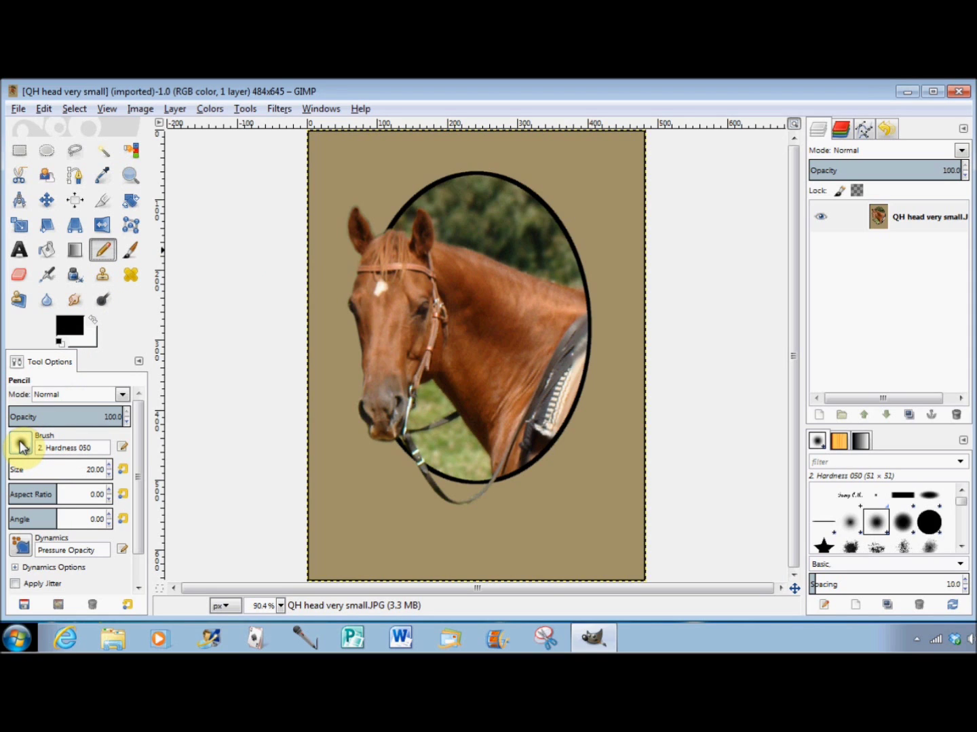
pyautogui.click(21, 445)
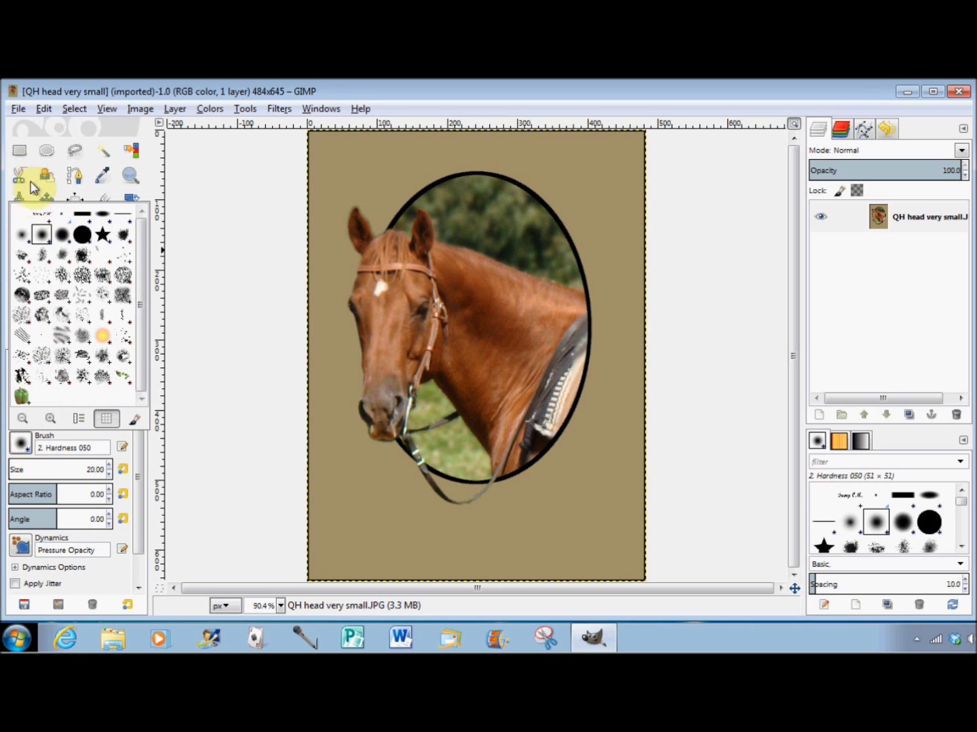
pyautogui.click(43, 216)
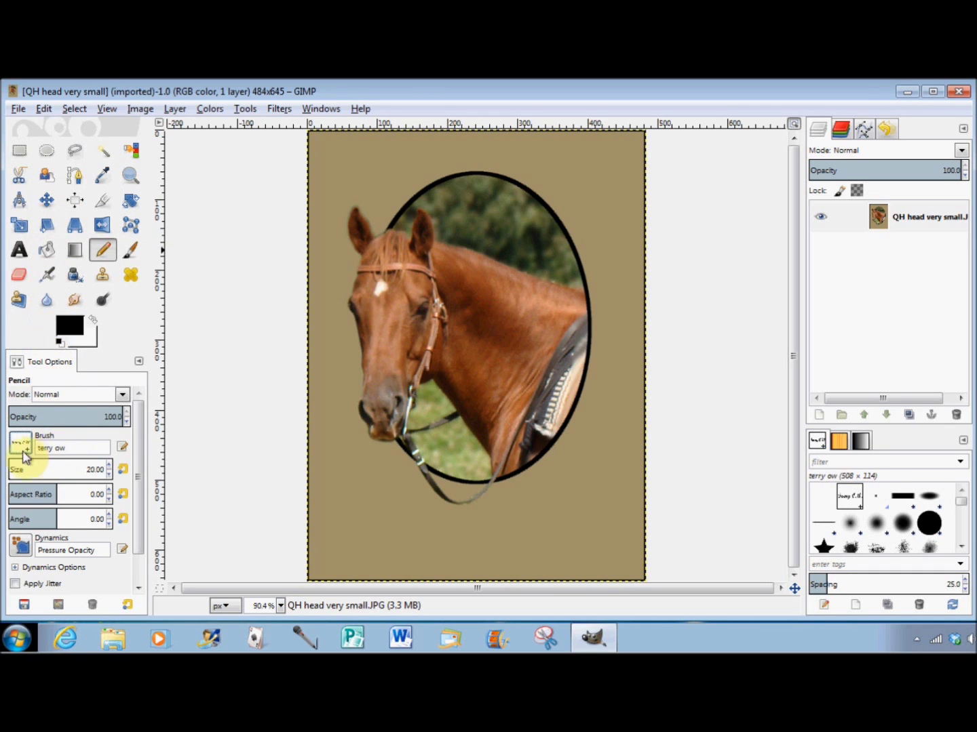
pyautogui.click(109, 467)
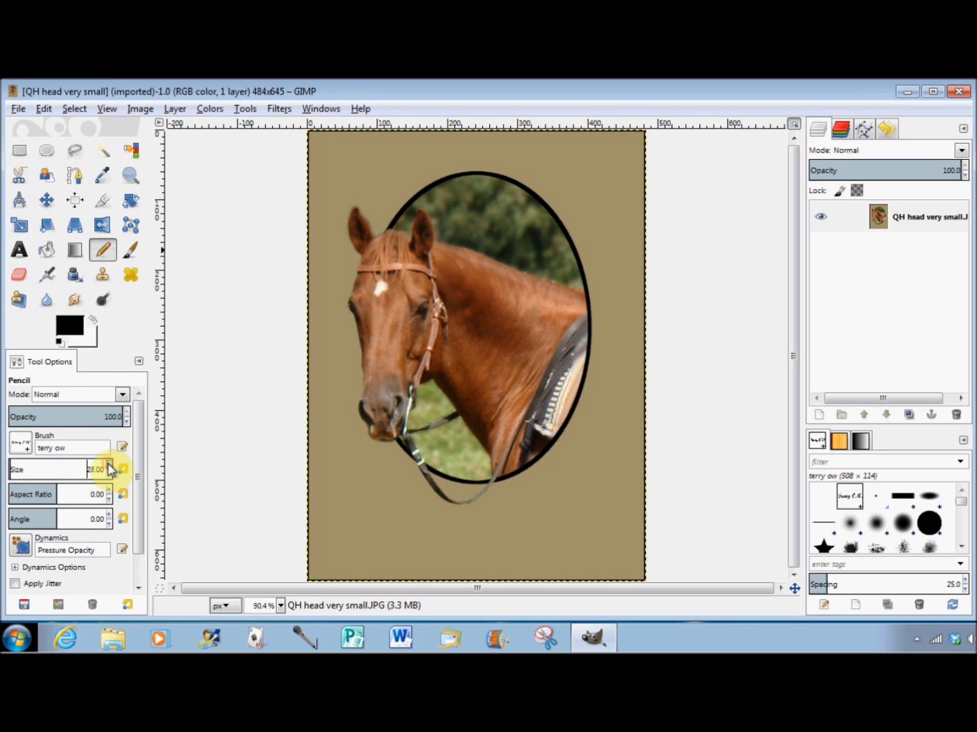
pyautogui.moveTo(108, 464); pyautogui.dragTo(108, 464)
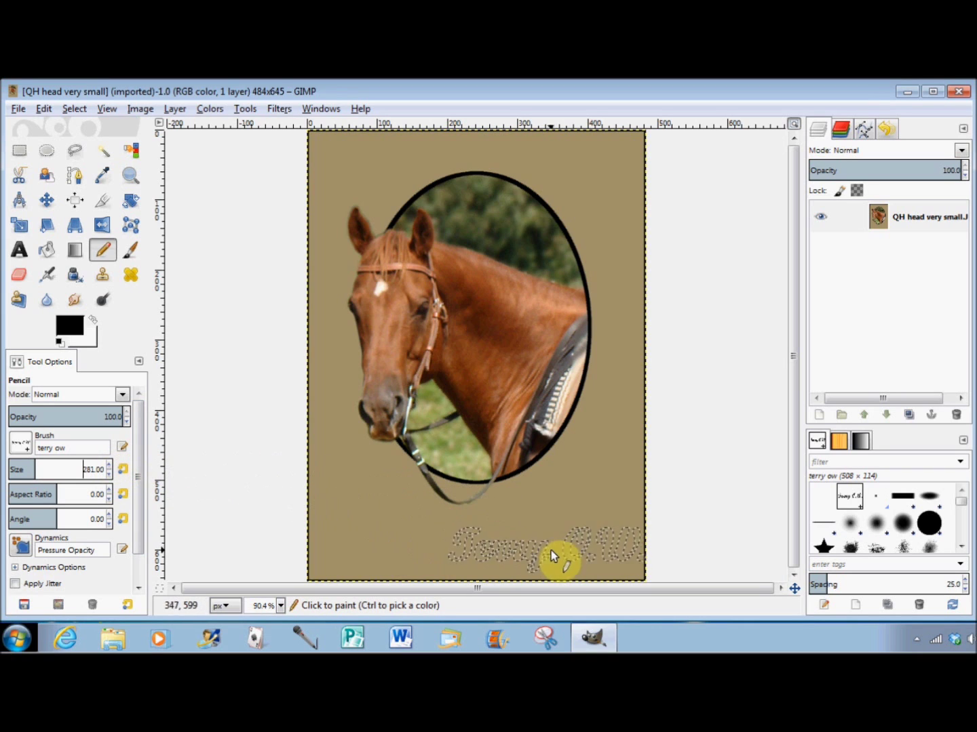
pyautogui.click(516, 546)
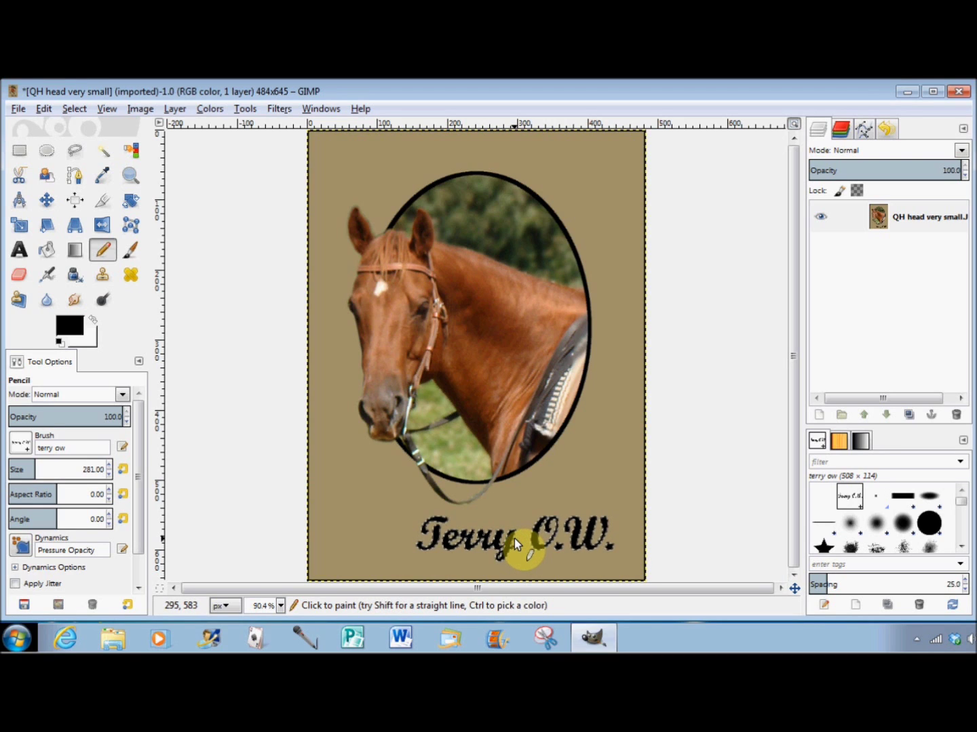